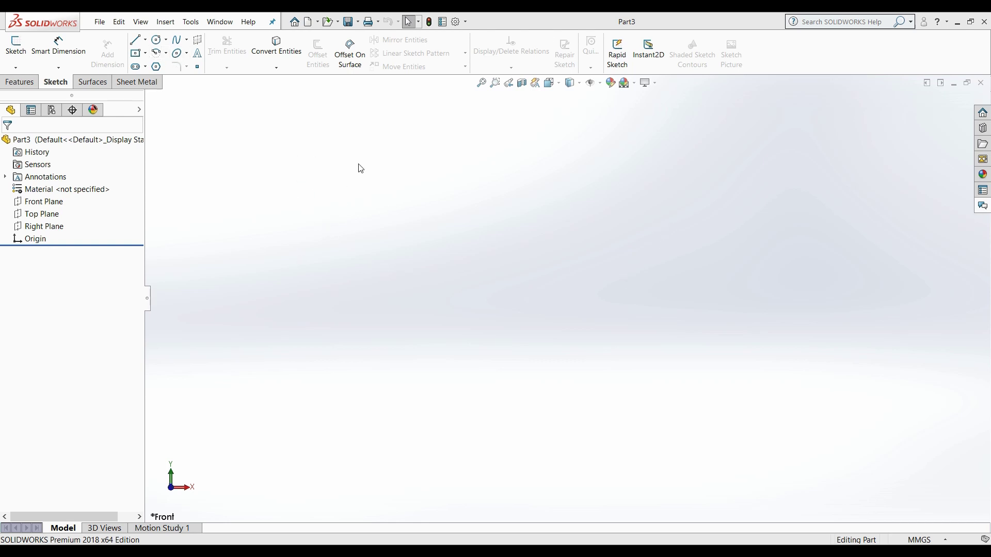
# Start a new sketch on the Front Plane.
pyautogui.click(58, 201)
pyautogui.click(67, 195)
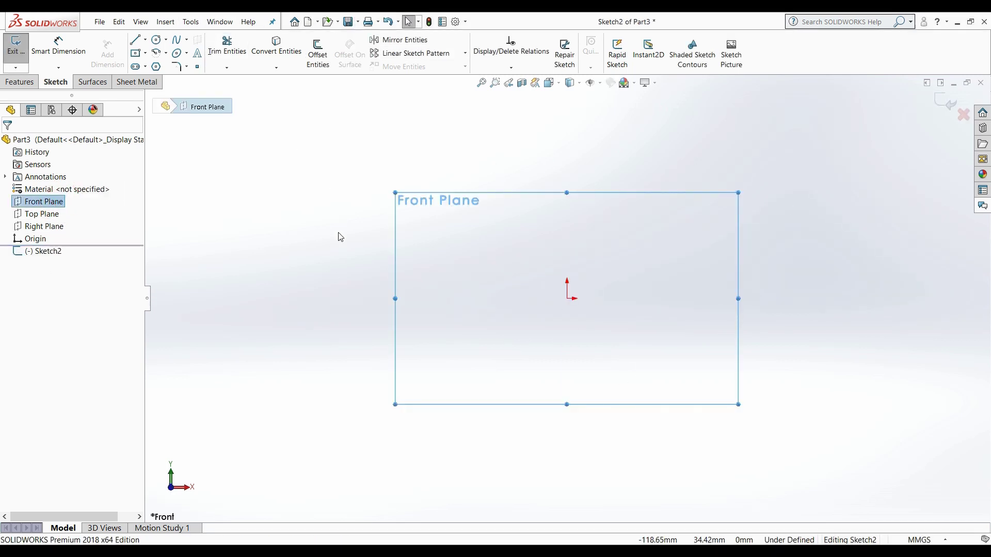
pyautogui.click(192, 21)
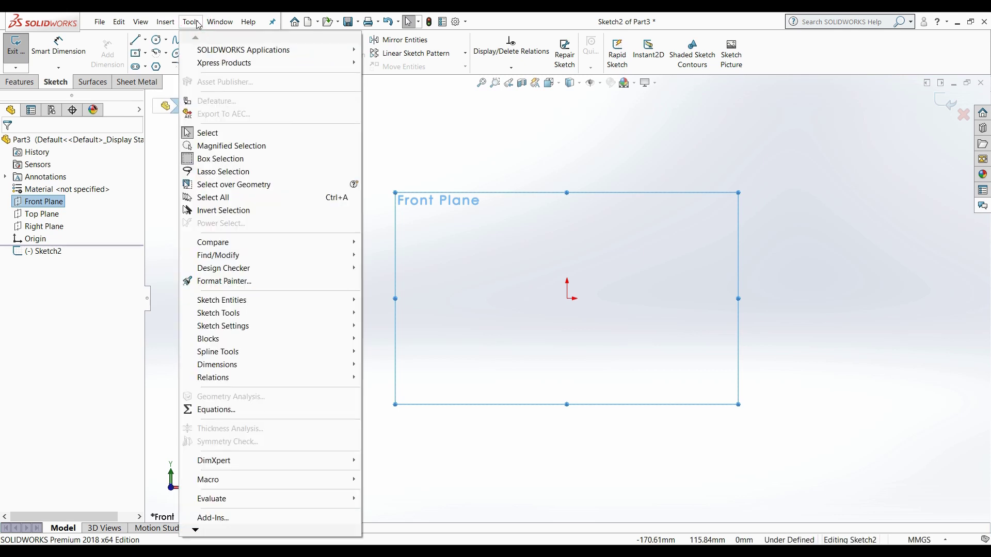
pyautogui.moveTo(281, 316)
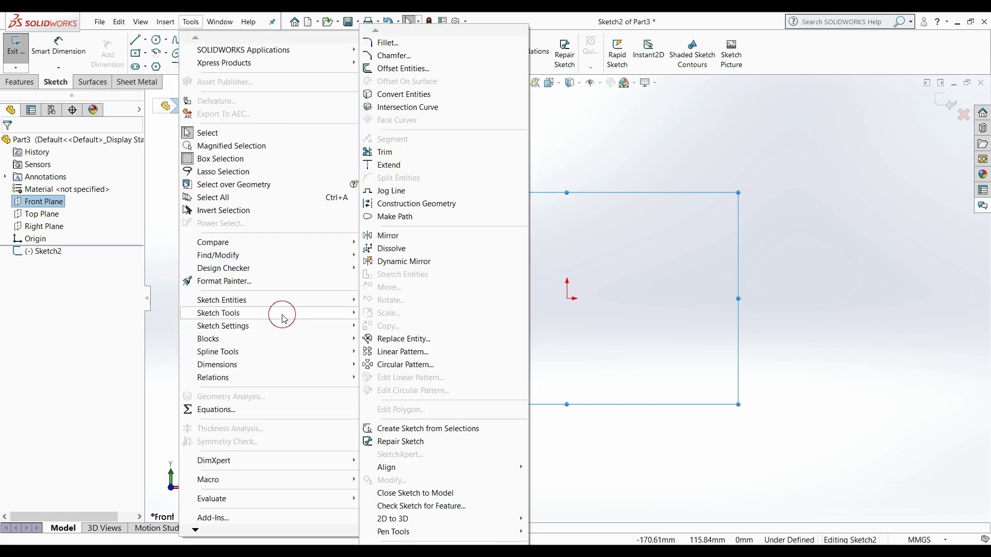
pyautogui.click(410, 262)
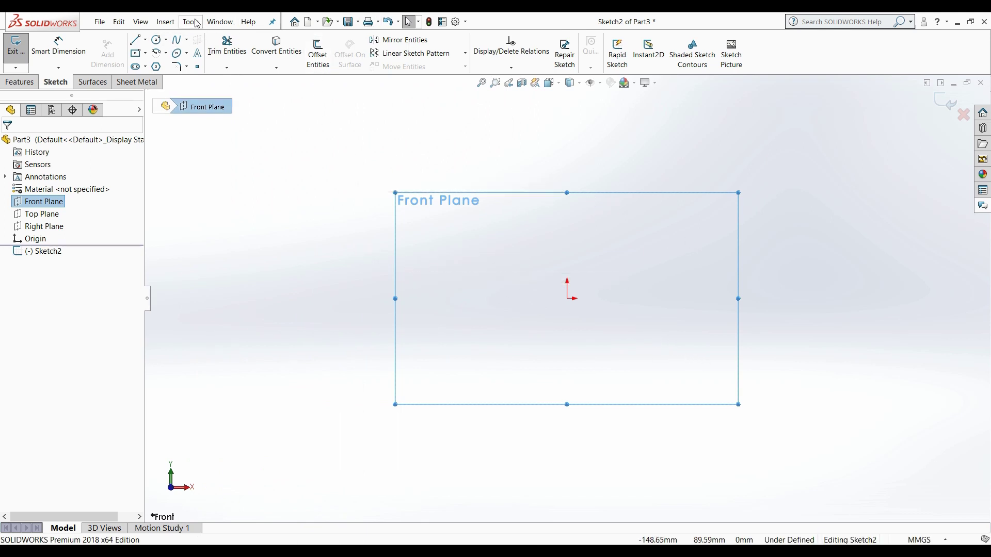
# Draw a vertical construction centerline about 160 mm long just beside the origin, and end the line chain.
pyautogui.click(136, 45)
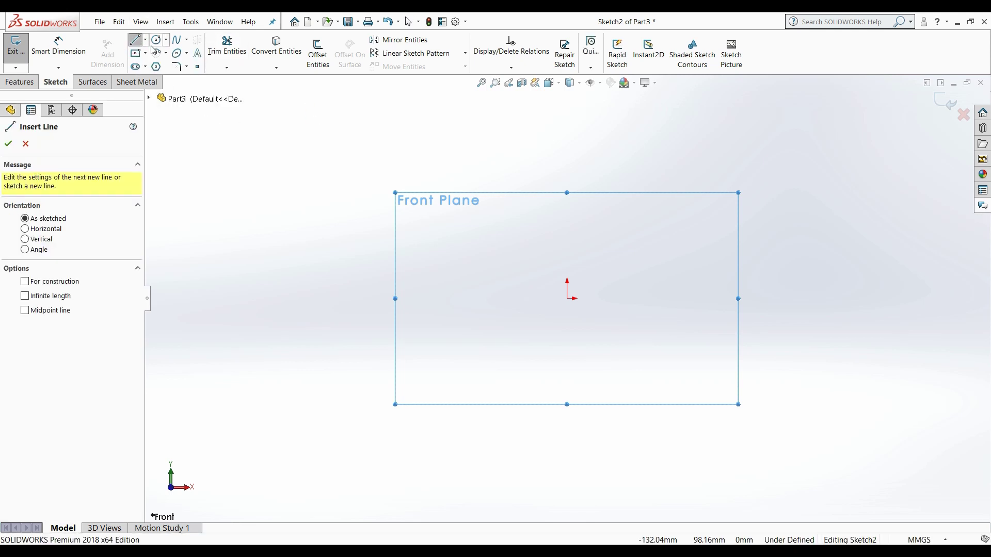
pyautogui.click(145, 41)
pyautogui.click(163, 66)
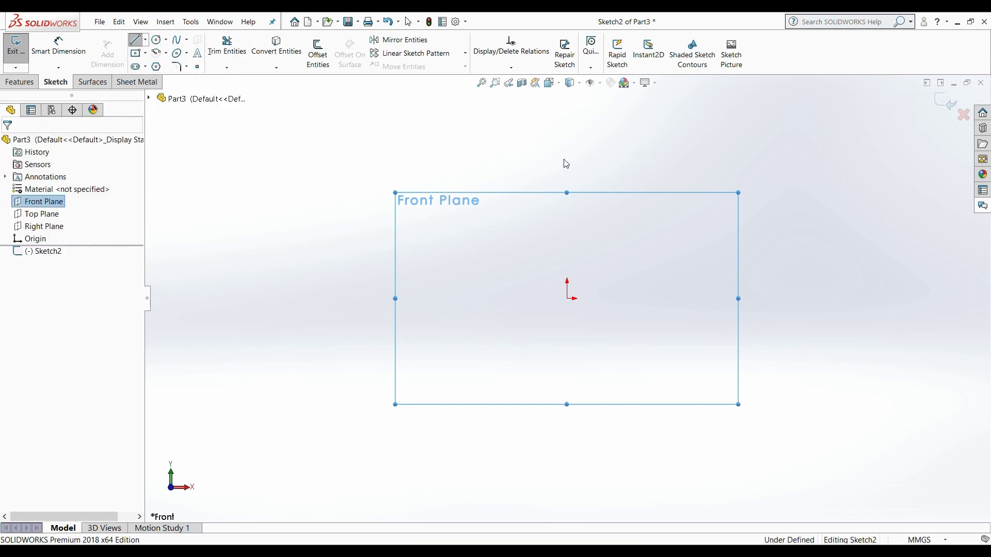
pyautogui.click(560, 136)
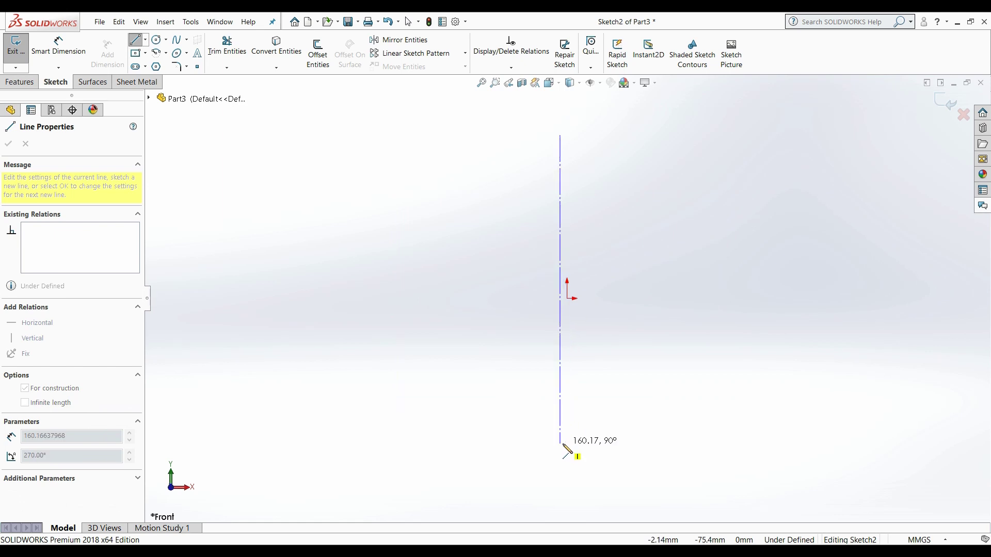
pyautogui.click(561, 444)
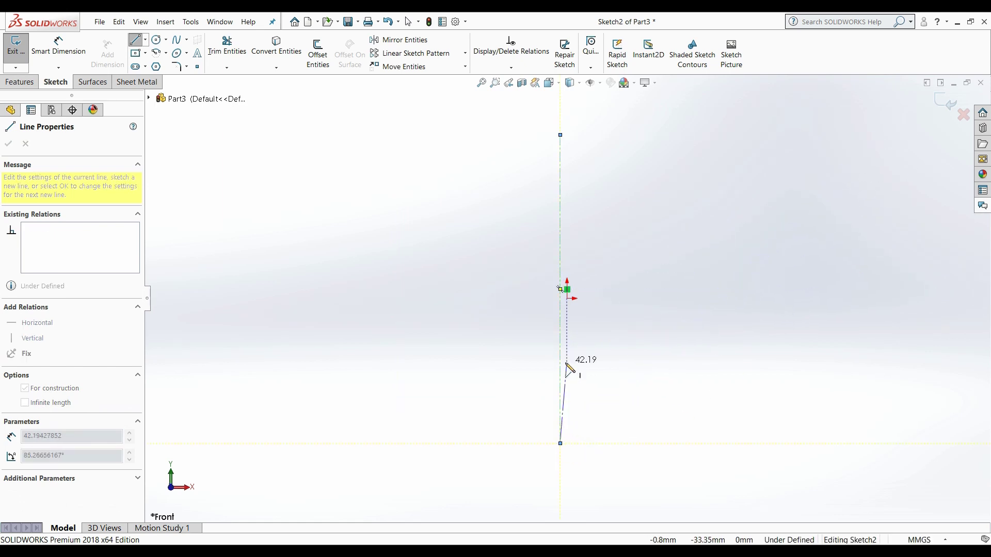
pyautogui.rightClick(568, 369)
pyautogui.click(574, 369)
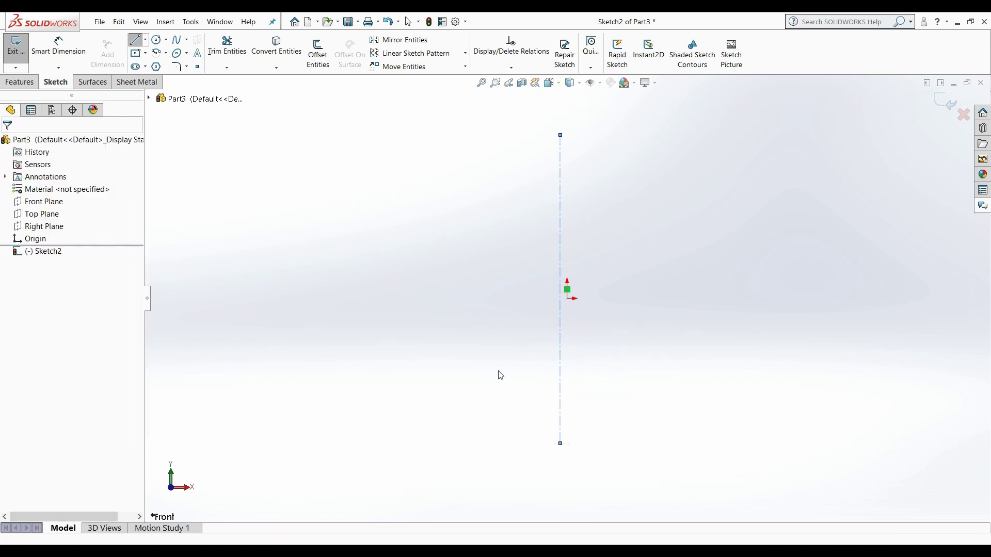
# Activate Dynamic Mirror using the vertical centerline as the mirror axis.
pyautogui.click(190, 22)
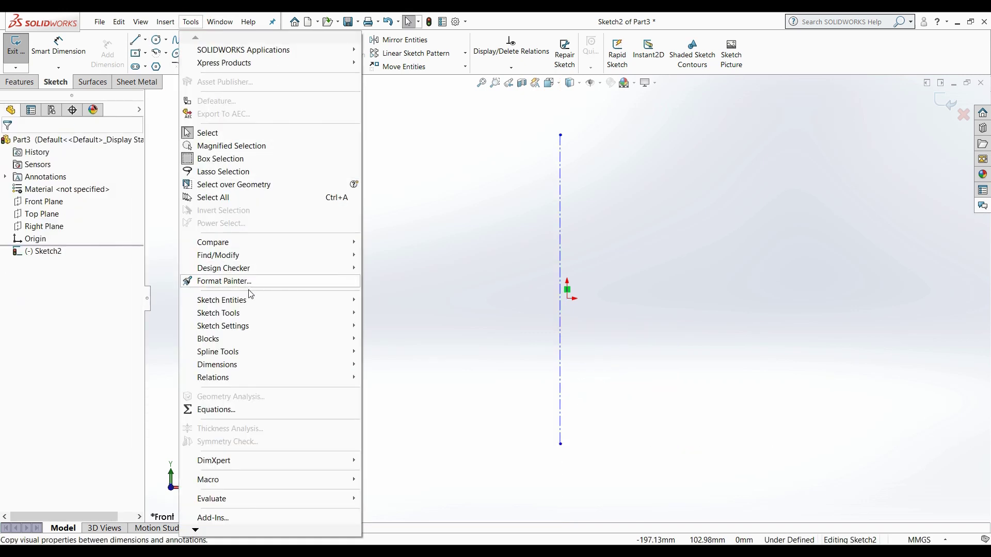
pyautogui.click(250, 313)
pyautogui.click(409, 263)
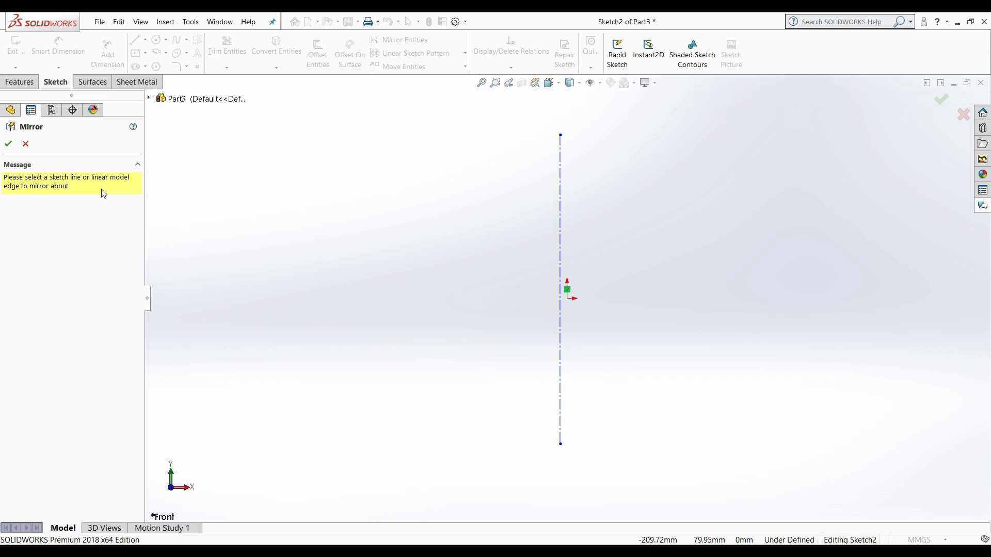
pyautogui.click(561, 150)
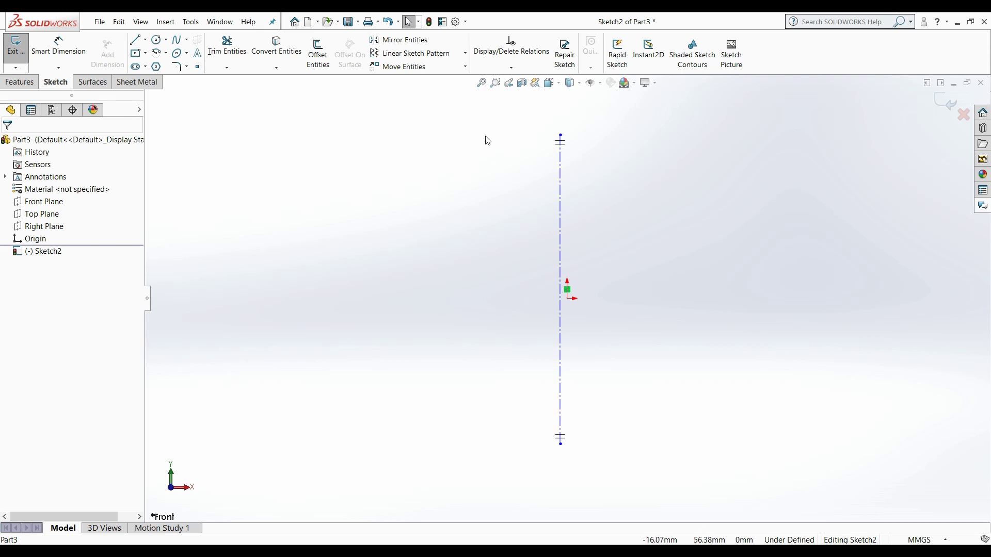
# Sketch a circle with a radius of about 30 mm far to the left of the mirror centerline.
pyautogui.moveTo(553, 153)
pyautogui.keyDown('ctrl'); pyautogui.mouseDown(button='middle')
pyautogui.moveTo(574, 194)
pyautogui.moveTo(553, 203)
pyautogui.moveTo(540, 246)
pyautogui.moveTo(606, 487)
pyautogui.moveTo(589, 504)
pyautogui.moveTo(571, 424)
pyautogui.mouseUp(button='middle'); pyautogui.keyUp('ctrl')
pyautogui.moveTo(591, 191)
pyautogui.keyDown('shift'); pyautogui.mouseDown(button='middle')
pyautogui.moveTo(589, 153)
pyautogui.moveTo(642, 321)
pyautogui.moveTo(633, 401)
pyautogui.mouseUp(button='middle'); pyautogui.keyUp('shift')
pyautogui.scroll(-2, 633, 401)
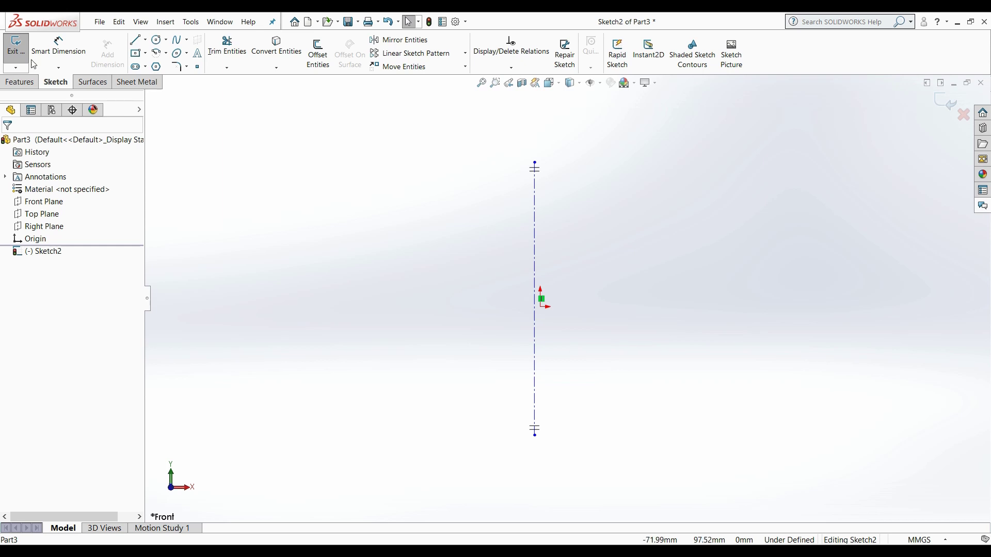
pyautogui.click(158, 45)
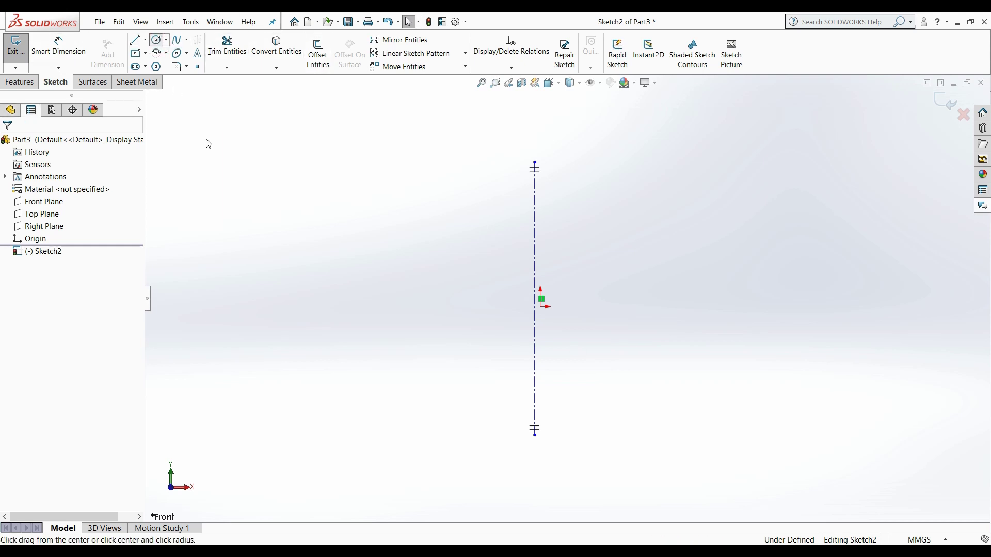
pyautogui.click(224, 172)
pyautogui.click(269, 202)
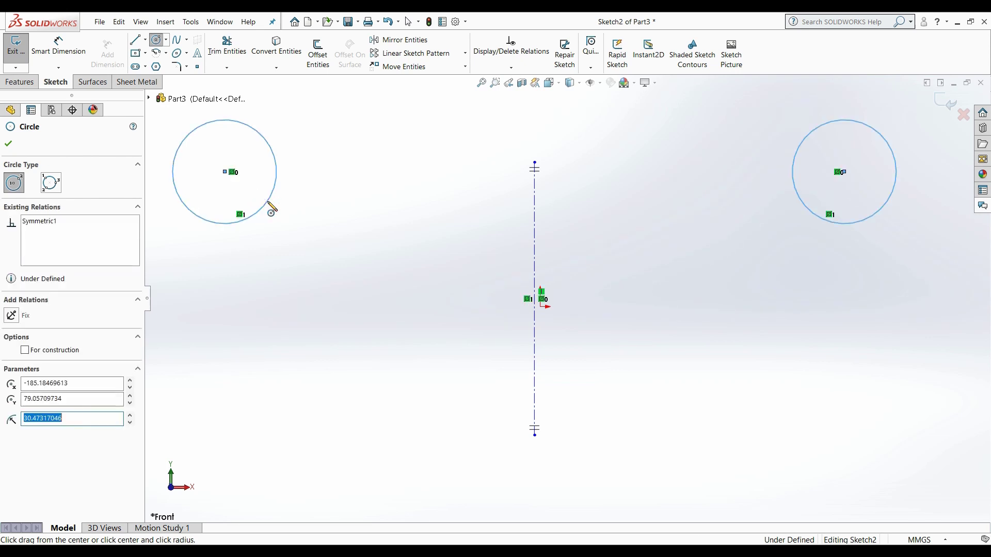
# Sketch a center rectangle between the left circle and the centerline, and delete the rectangle on that side.
pyautogui.click(133, 52)
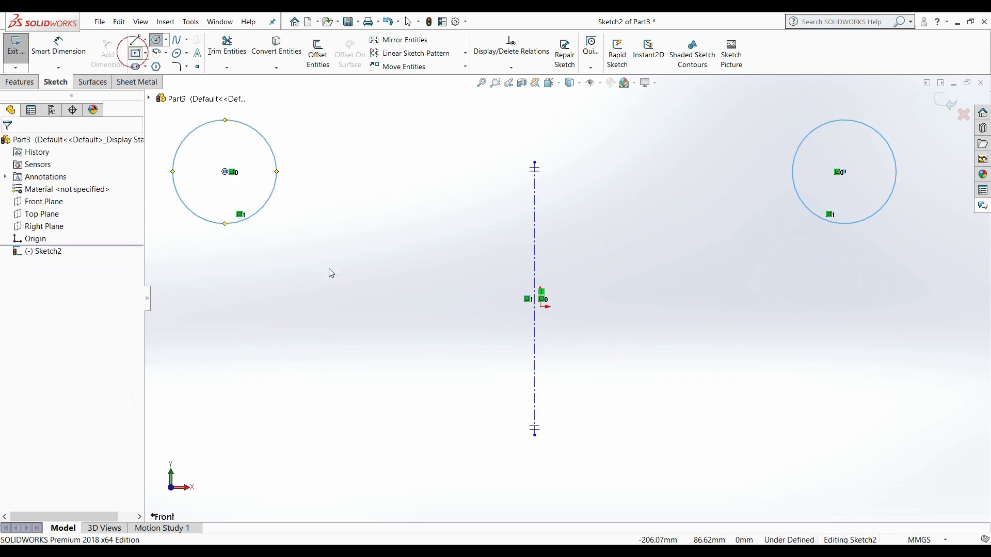
pyautogui.click(396, 284)
pyautogui.click(465, 325)
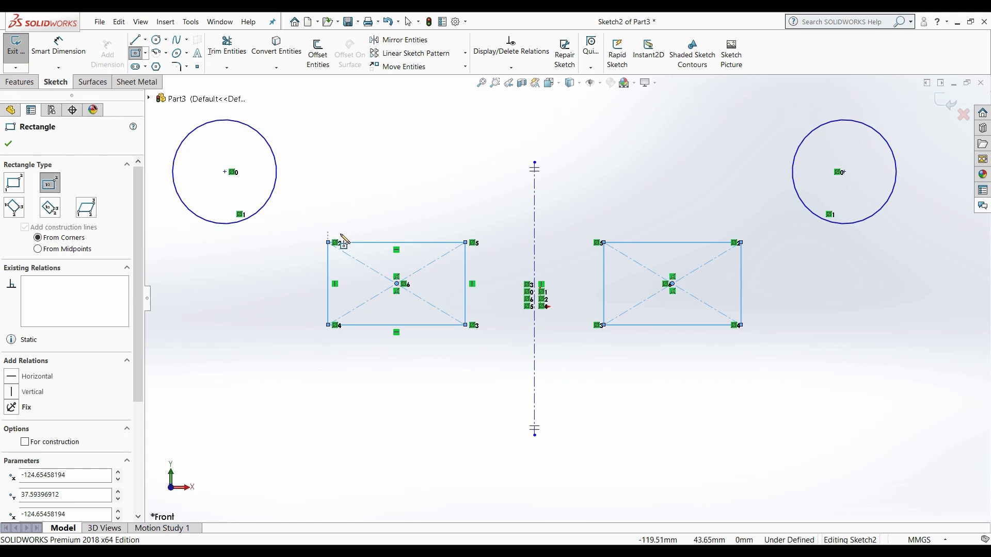
pyautogui.press('Escape')
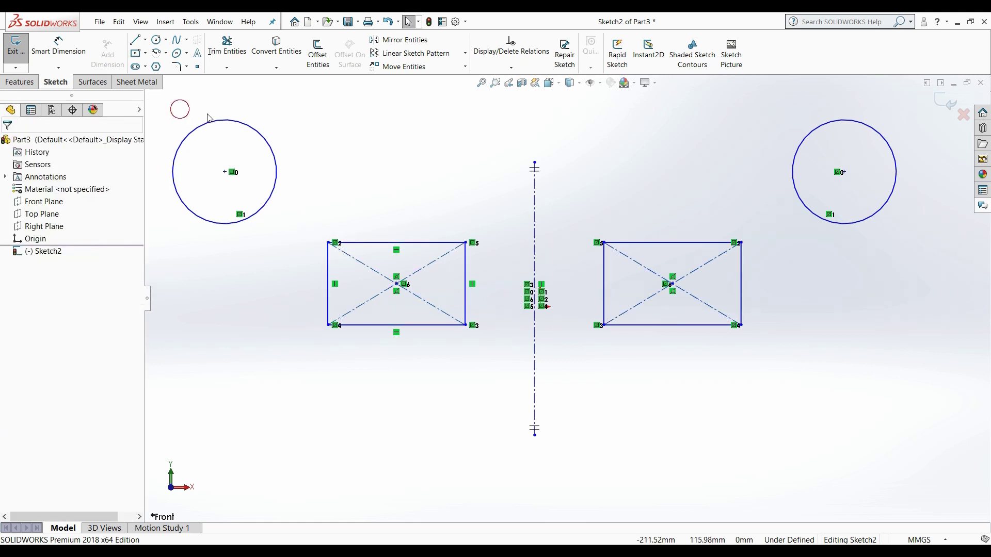
pyautogui.moveTo(179, 109)
pyautogui.mouseDown()
pyautogui.moveTo(486, 334)
pyautogui.moveTo(474, 371)
pyautogui.mouseUp()
pyautogui.press('Delete')
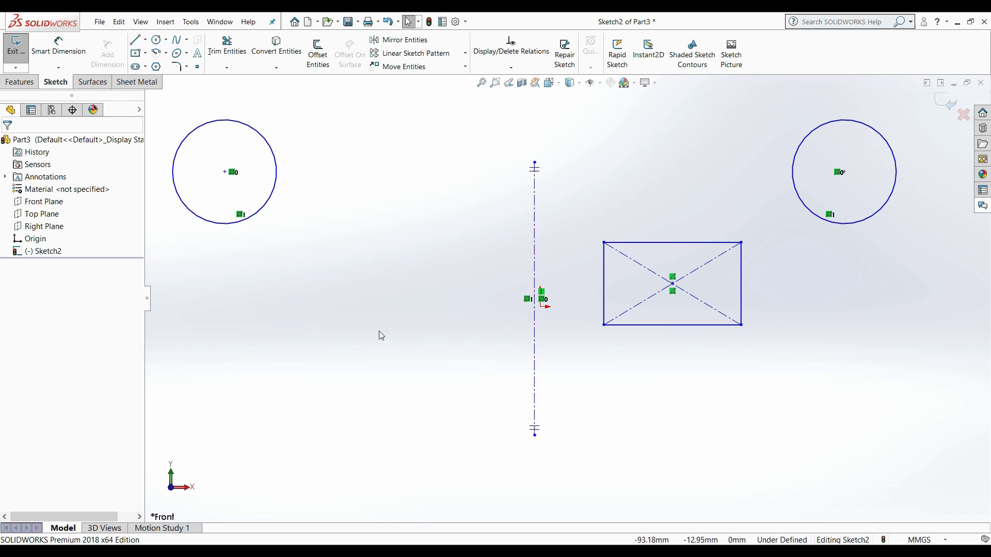
# Undo the deletion, rectangles and circles, stepping back to a sketch with just the vertical centerline.
pyautogui.hotkey('ctrl', 'z')
pyautogui.hotkey('ctrl', 'z')
pyautogui.hotkey('ctrl', 'z')
pyautogui.hotkey('ctrl', 'z')
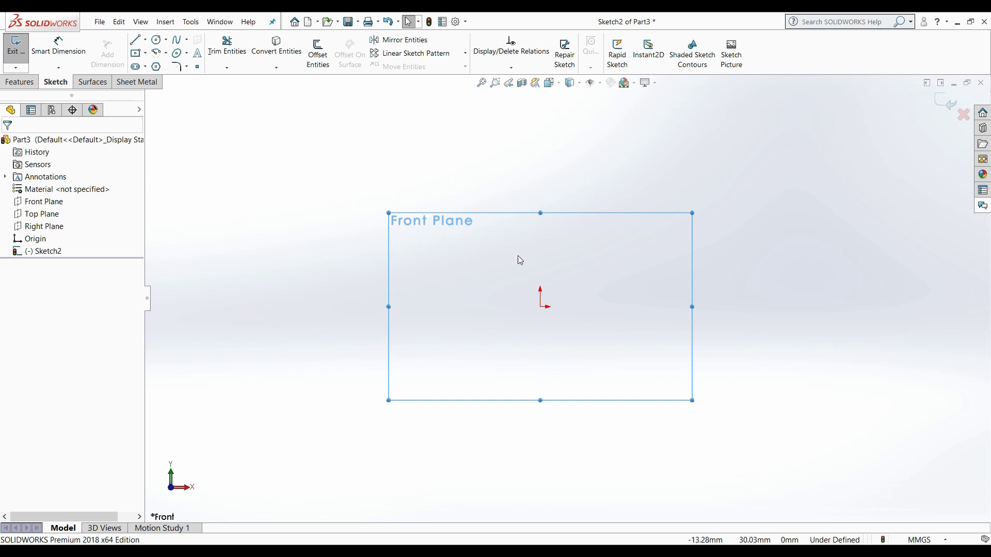
pyautogui.hotkey('ctrl', 'y')
pyautogui.hotkey('ctrl', 'y')
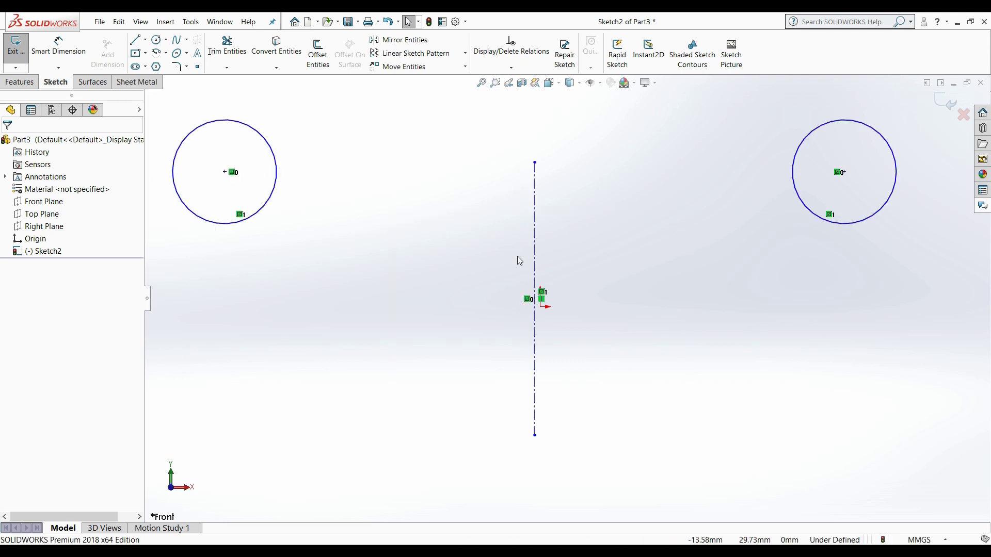
pyautogui.hotkey('ctrl', 'z')
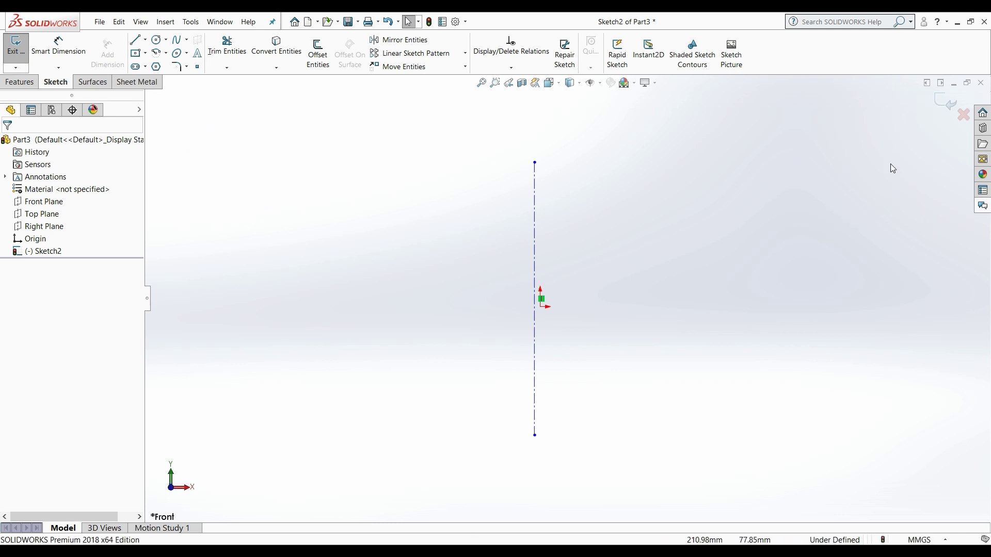
# Turn on Dynamic Mirror again about the vertical centerline.
pyautogui.click(191, 22)
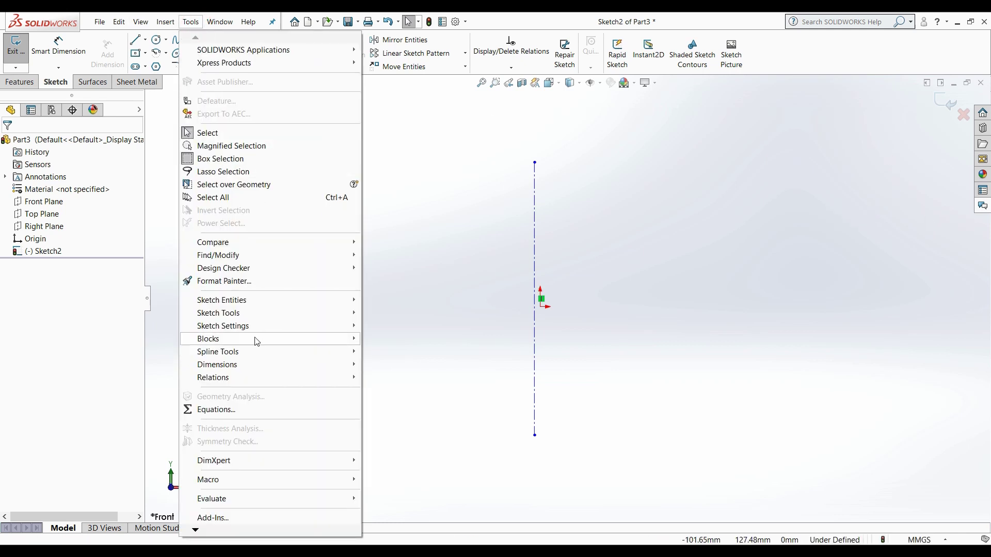
pyautogui.moveTo(266, 312)
pyautogui.click(413, 268)
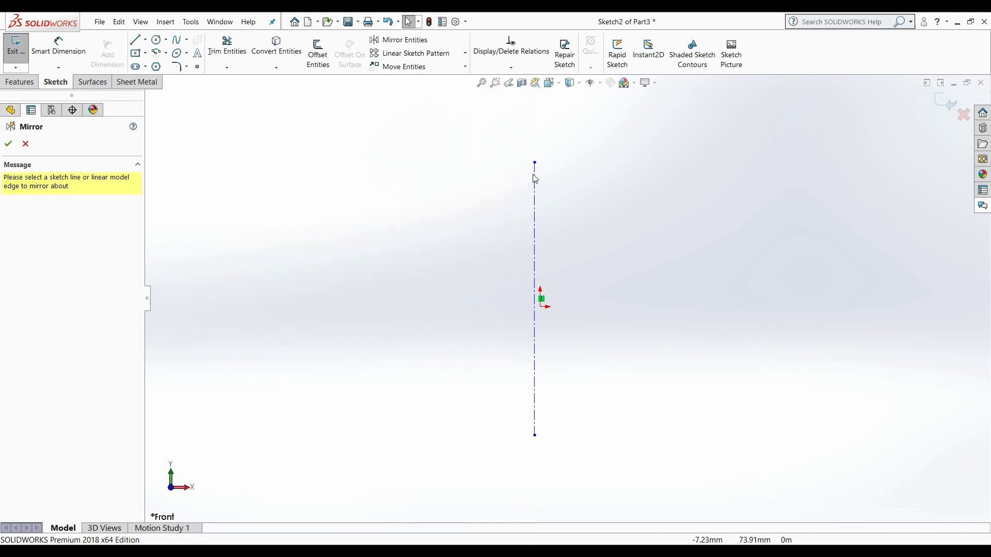
pyautogui.click(535, 176)
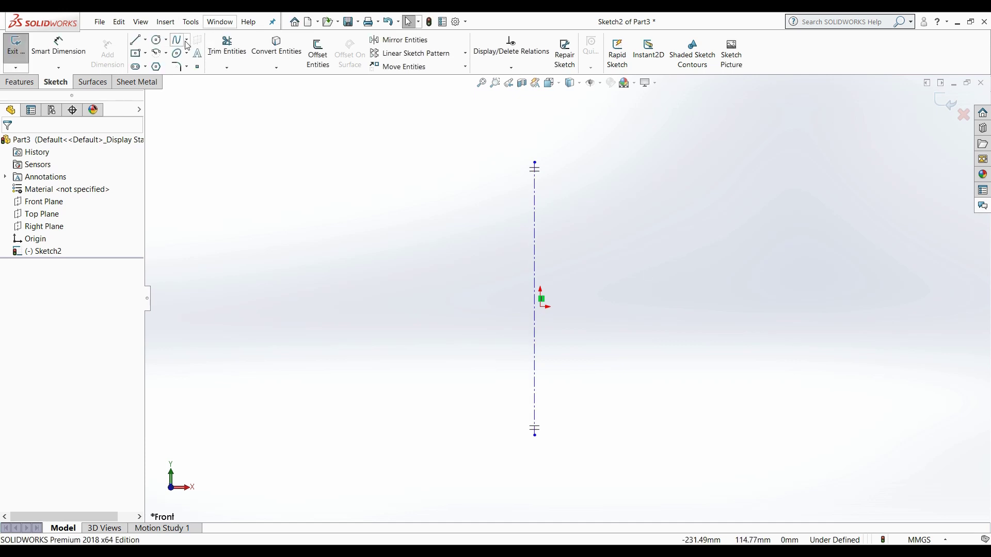
# Start a spline on the centerline near its upper end, tracing down toward the origin, out left in a wide curve and up to a pointed tip.
pyautogui.click(177, 40)
pyautogui.click(534, 190)
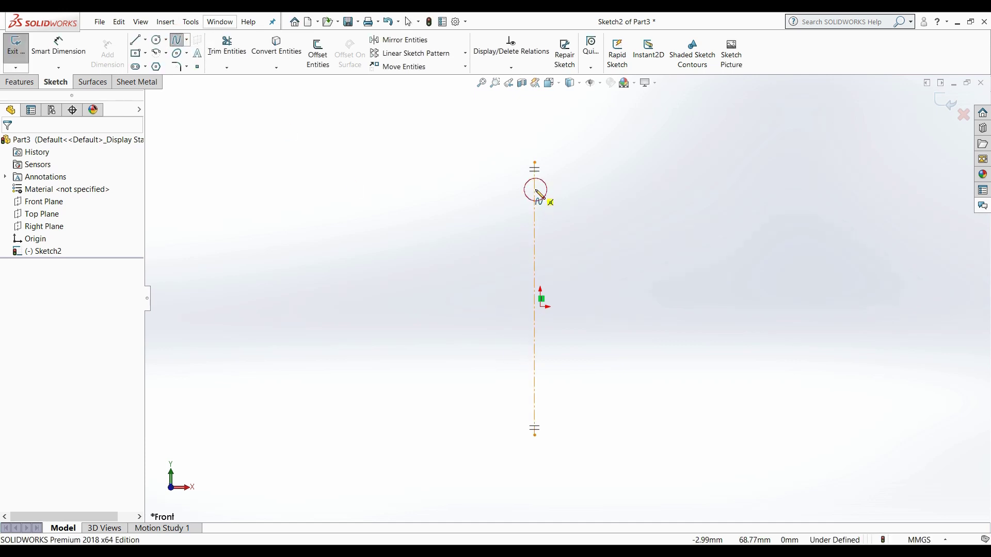
pyautogui.click(469, 201)
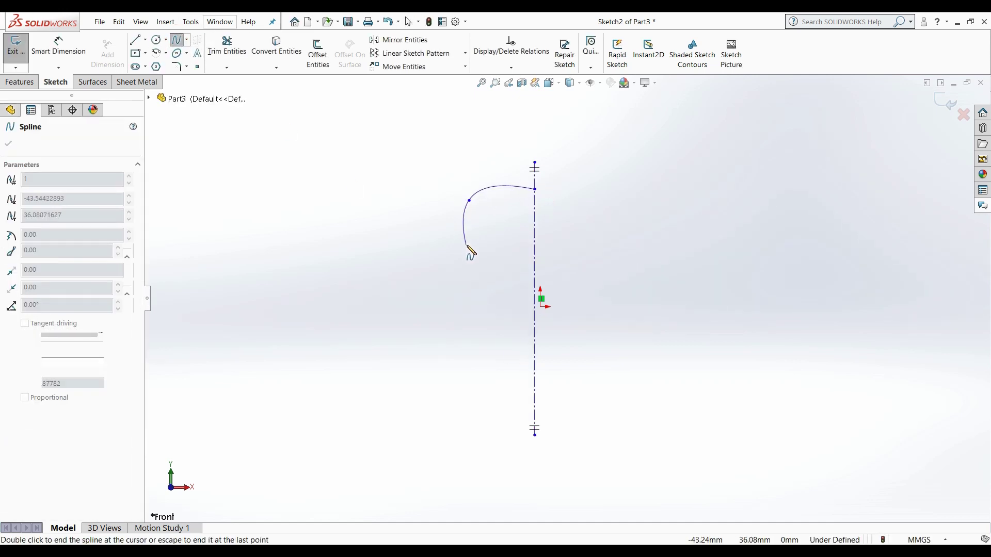
pyautogui.click(497, 275)
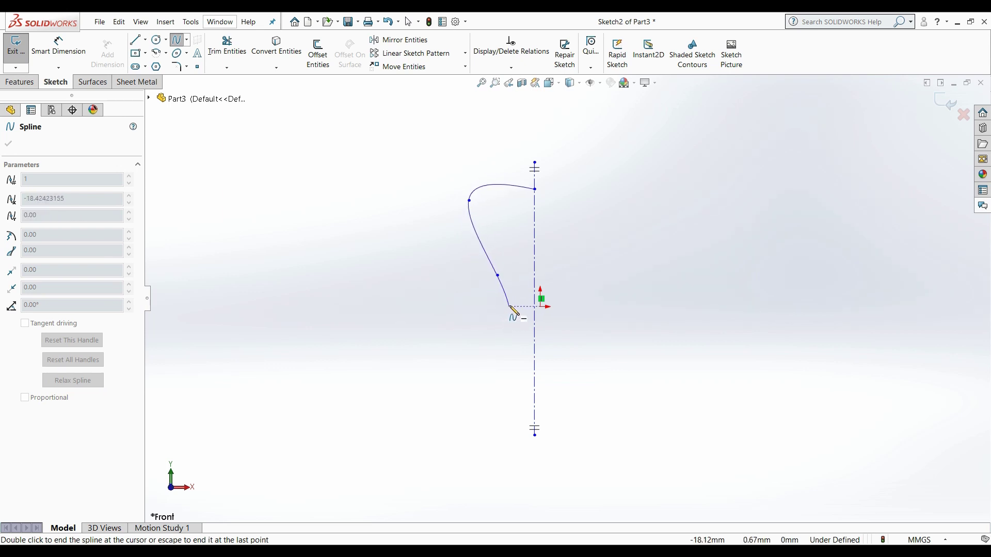
pyautogui.click(518, 314)
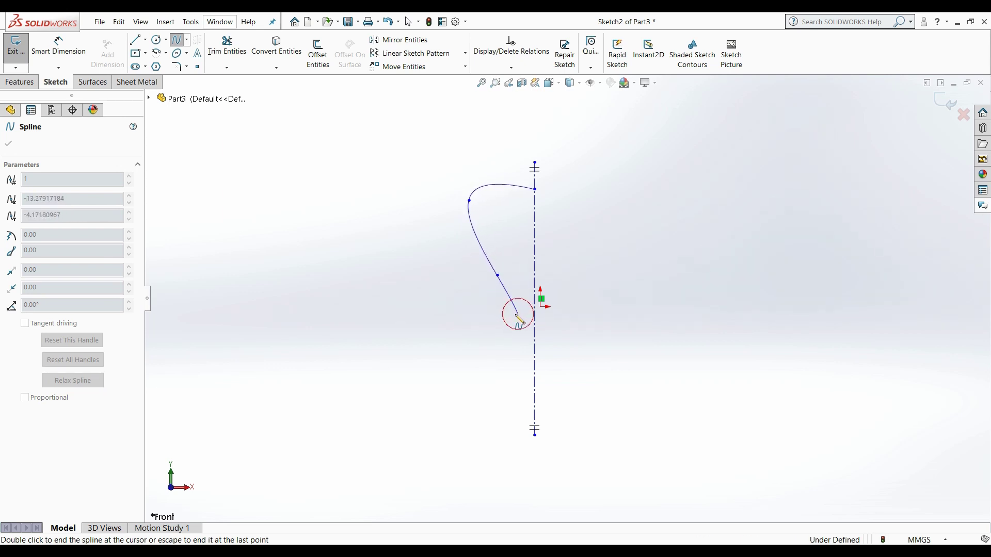
pyautogui.click(396, 352)
pyautogui.click(254, 284)
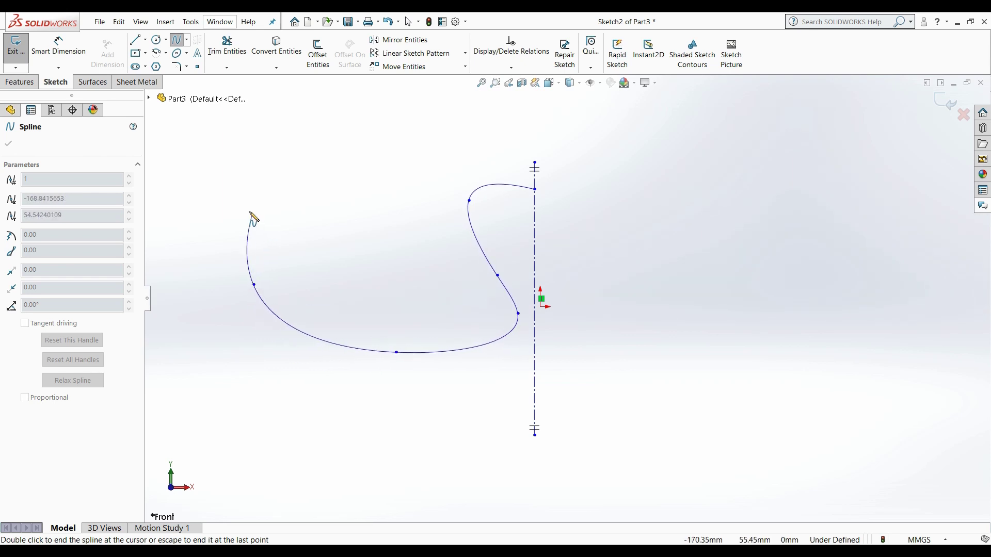
pyautogui.click(246, 210)
pyautogui.click(195, 234)
# Continue the spline from the pointed tip back down and inward beneath the wide curve, reaching just short of the centerline below the origin.
pyautogui.click(238, 235)
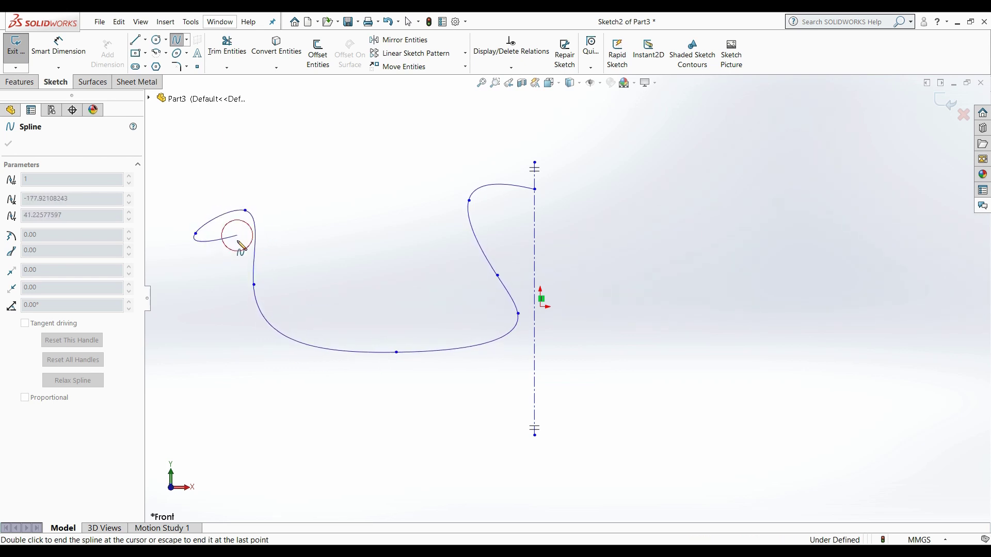
pyautogui.click(235, 262)
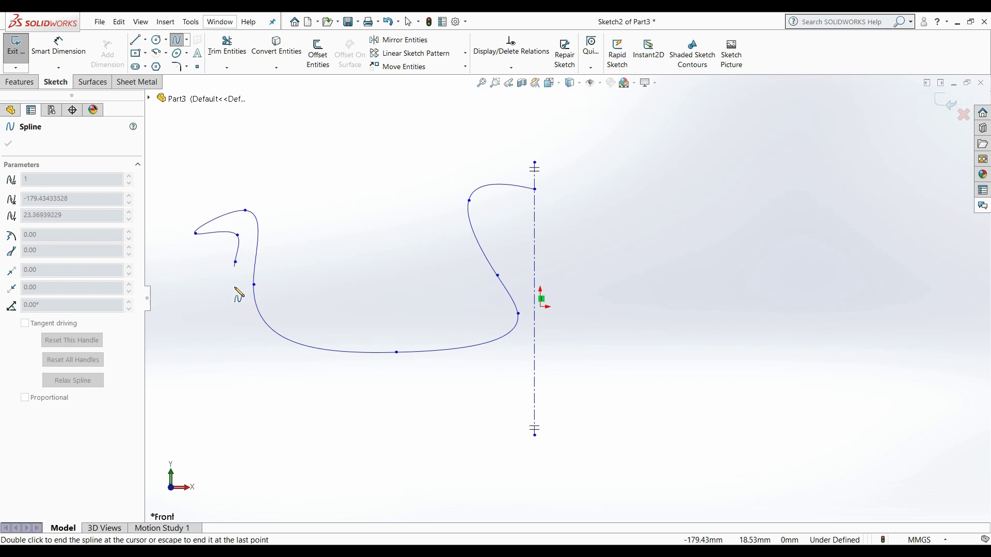
pyautogui.click(259, 364)
pyautogui.click(353, 380)
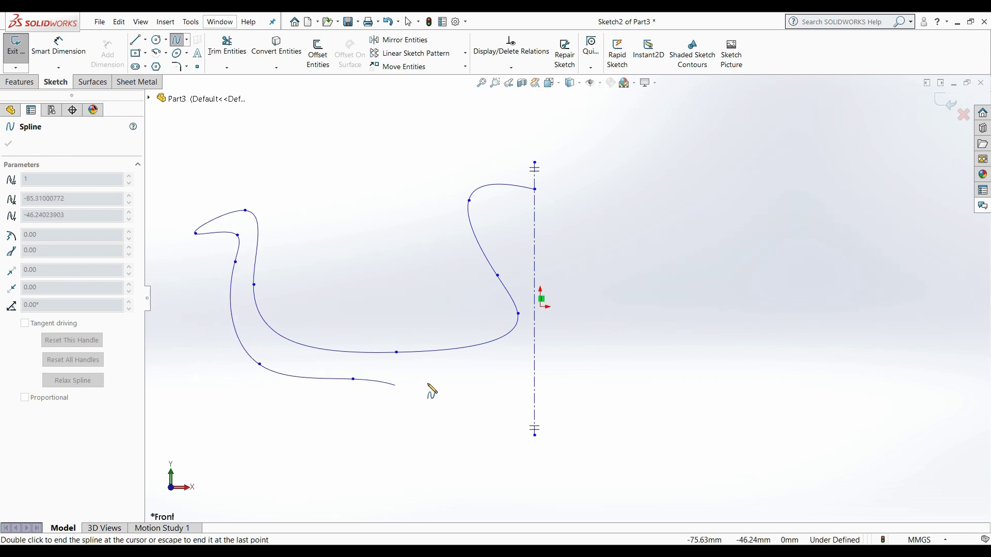
pyautogui.click(482, 367)
pyautogui.click(522, 349)
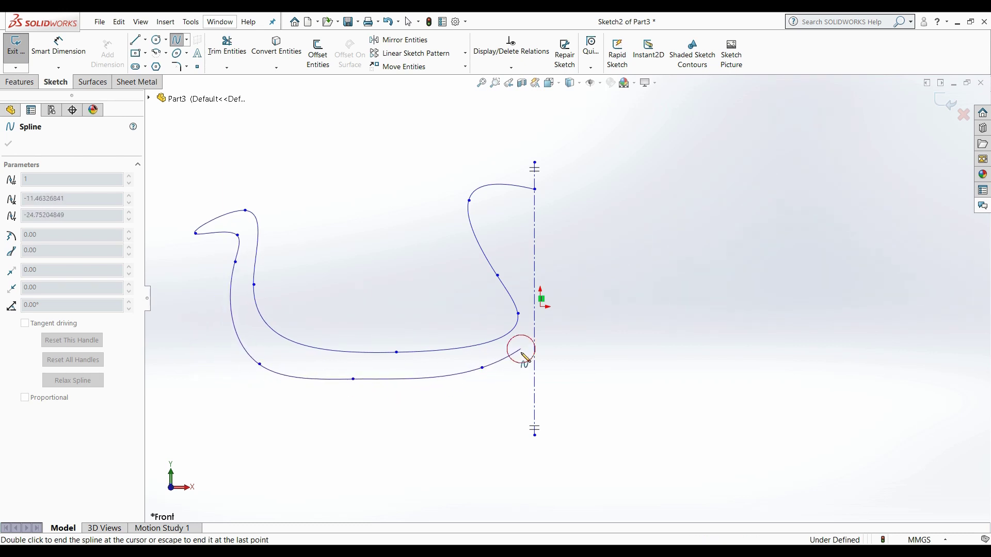
# Extend the spline outward from beside the centerline in a second, lower wavy arm that turns down at its far left end.
pyautogui.click(475, 416)
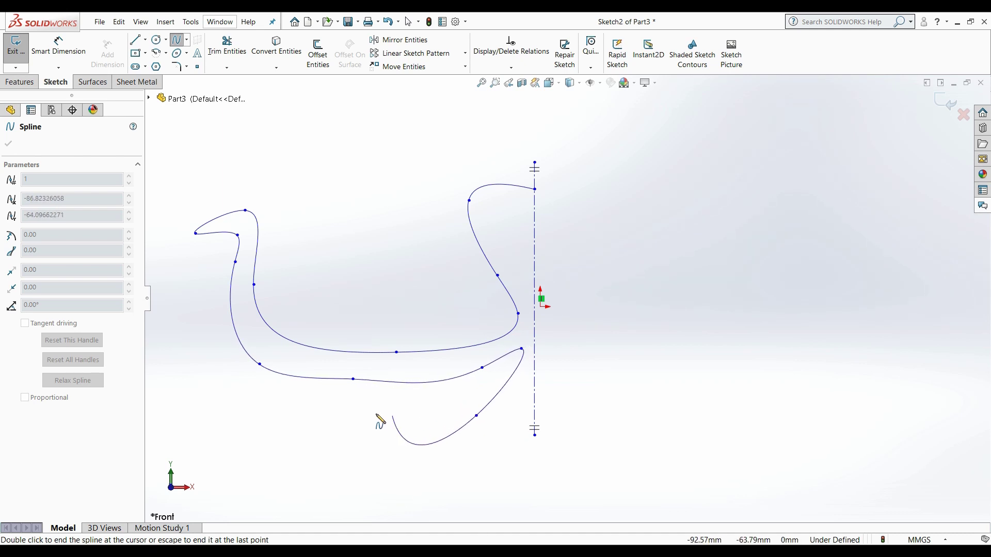
pyautogui.click(321, 411)
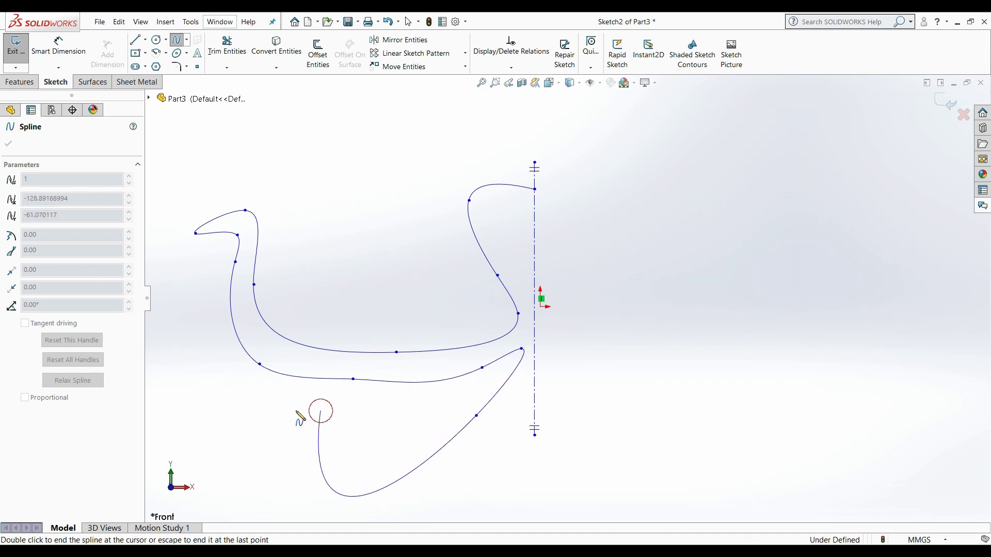
pyautogui.click(205, 414)
pyautogui.click(184, 474)
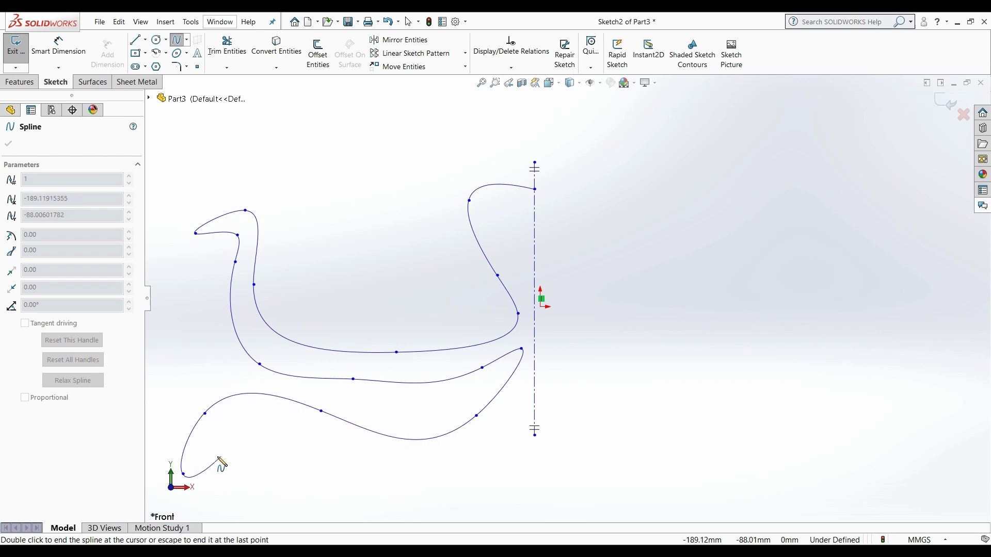
# Trace the spline back along the underside of the lower arm to just short of the centerline's lower end, and finish the spline.
pyautogui.click(218, 457)
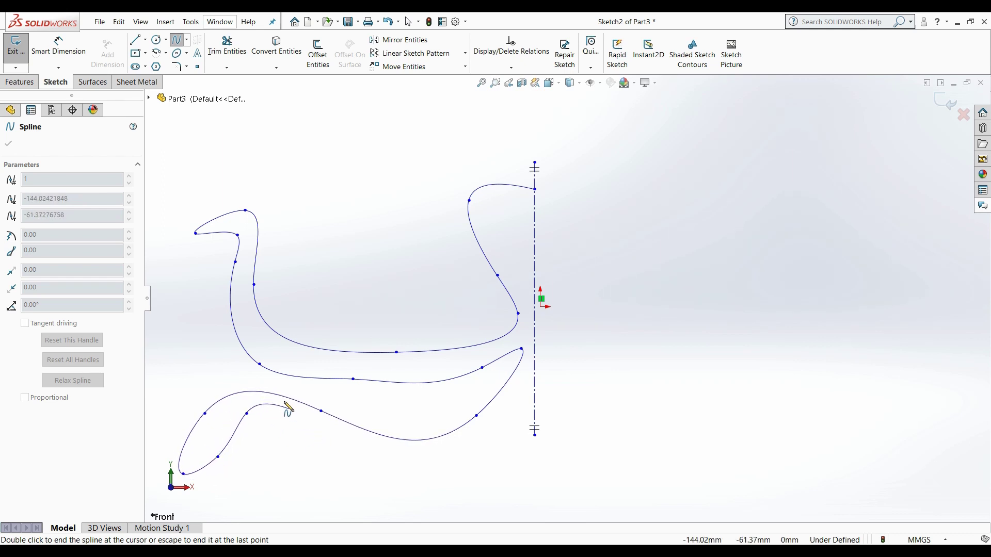
pyautogui.click(309, 435)
pyautogui.click(417, 468)
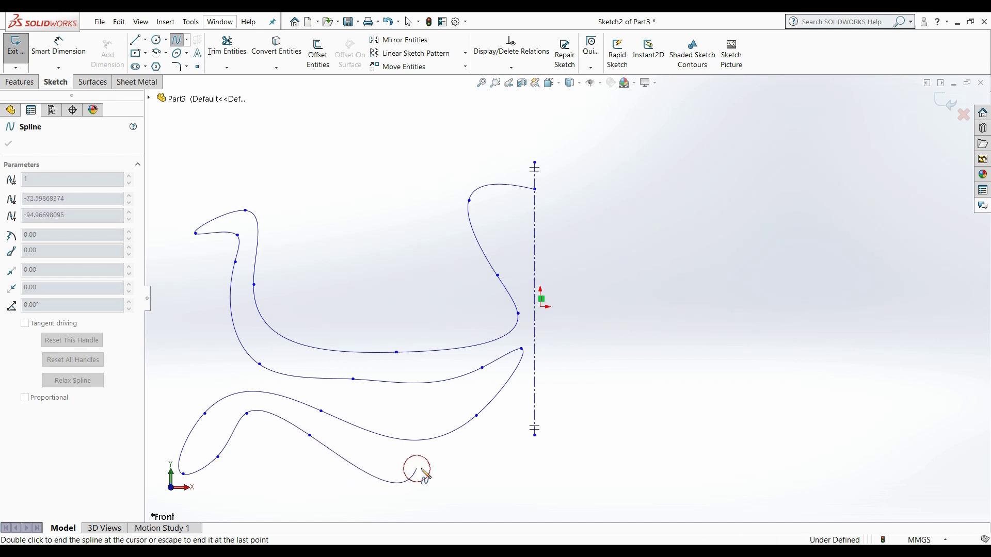
pyautogui.click(478, 444)
pyautogui.click(515, 401)
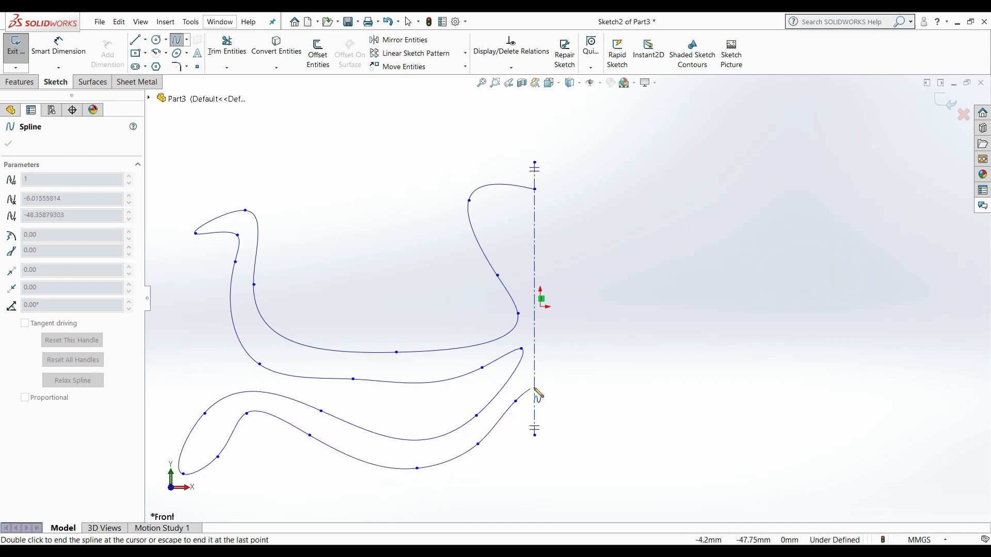
pyautogui.rightClick(535, 392)
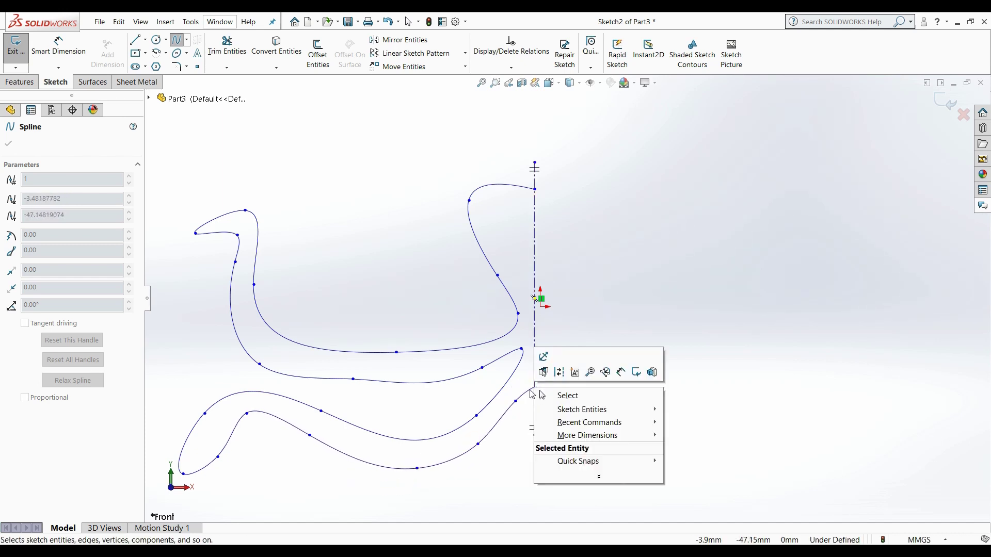
pyautogui.click(544, 396)
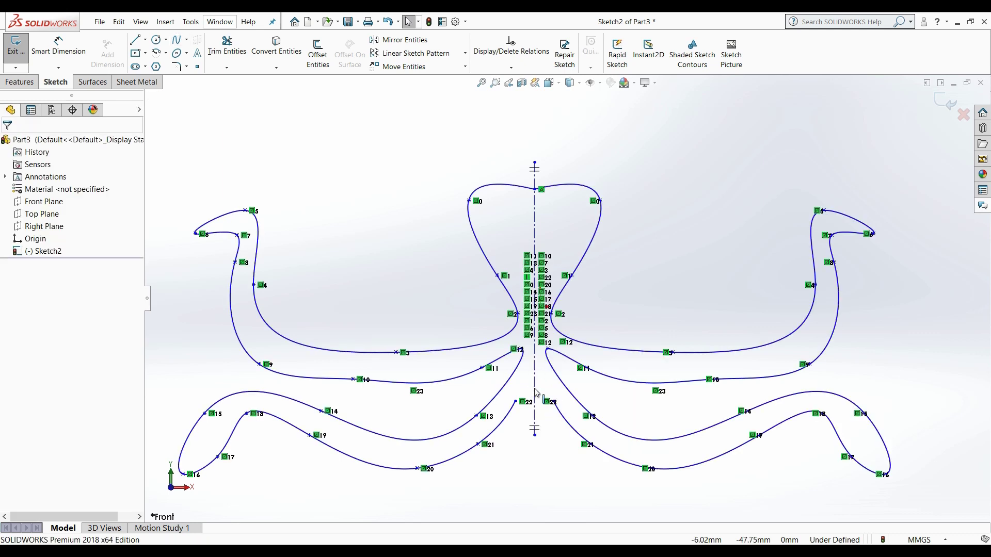